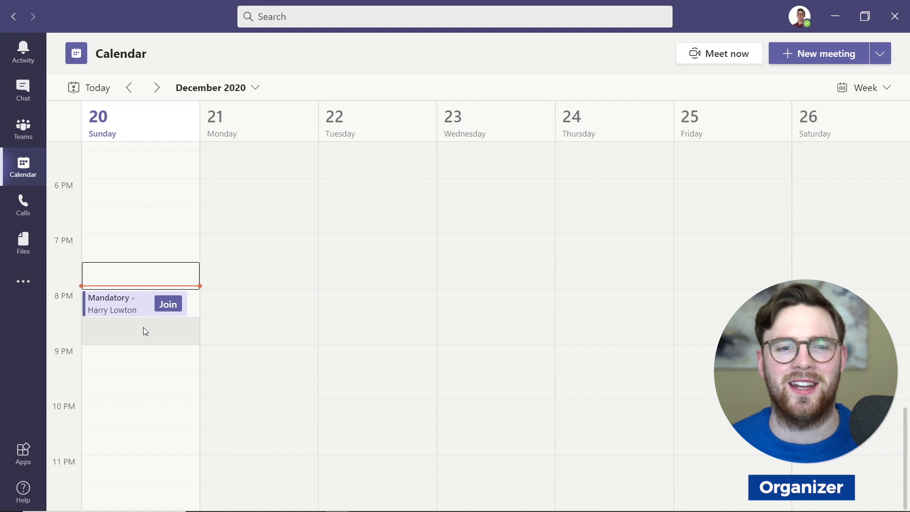
Step: Open the full details of the Mandatory - Microsoft Teams Training meeting from the calendar and join it as organizer
{"action": "left_click", "coordinate": [122, 309]}
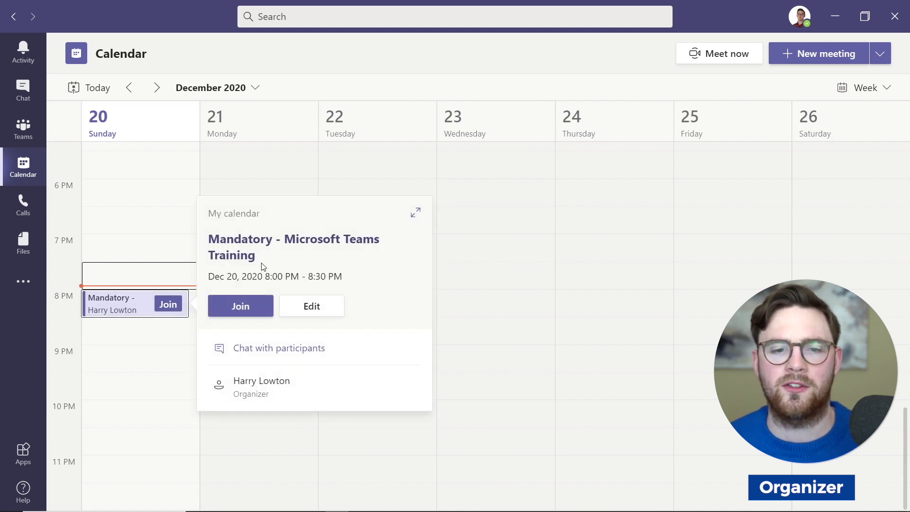
{"action": "left_click", "coordinate": [415, 212]}
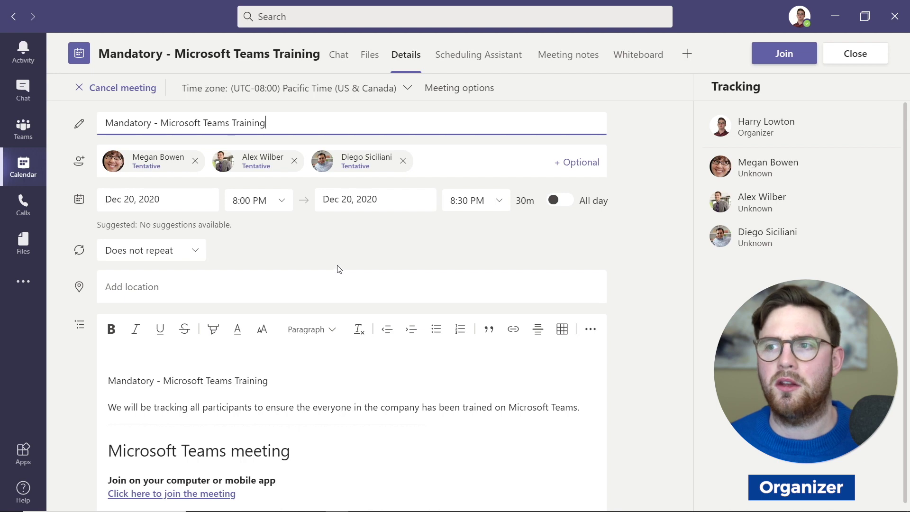
{"action": "left_click", "coordinate": [783, 53]}
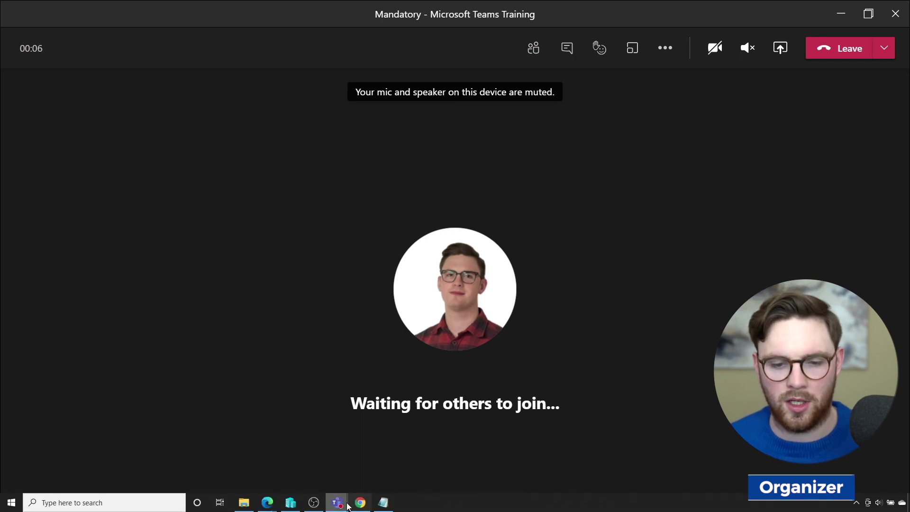
Step: Switch to the attendee's Teams session in Chrome and join the Mandatory - Microsoft Teams Training meeting with the microphone off
{"action": "left_click", "coordinate": [360, 502]}
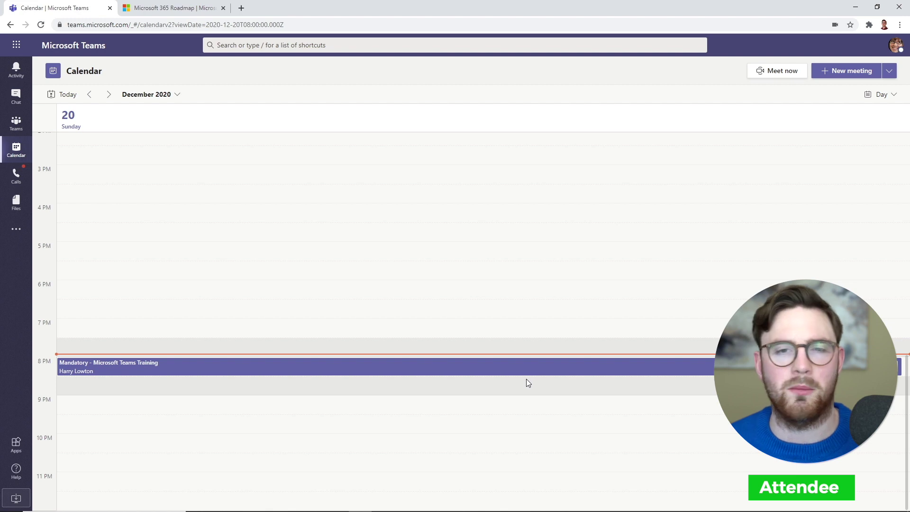
{"action": "left_click", "coordinate": [879, 366]}
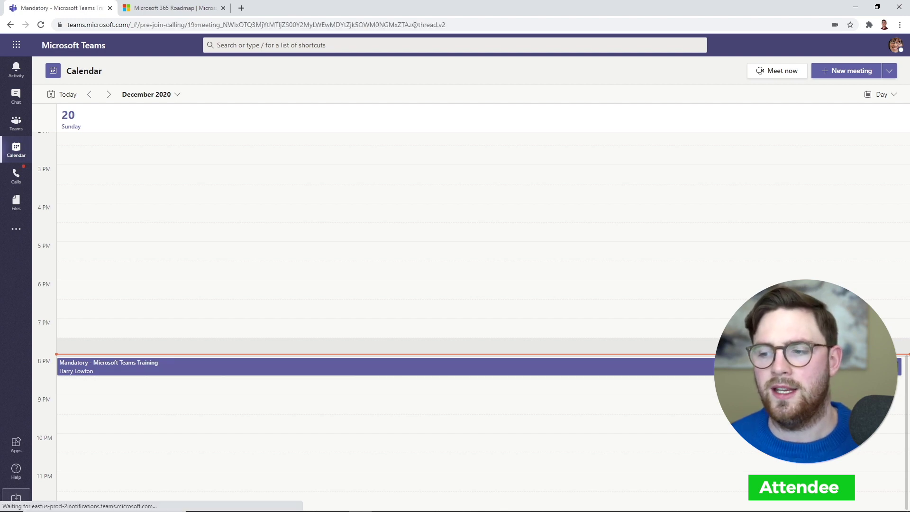
{"action": "left_click", "coordinate": [470, 319]}
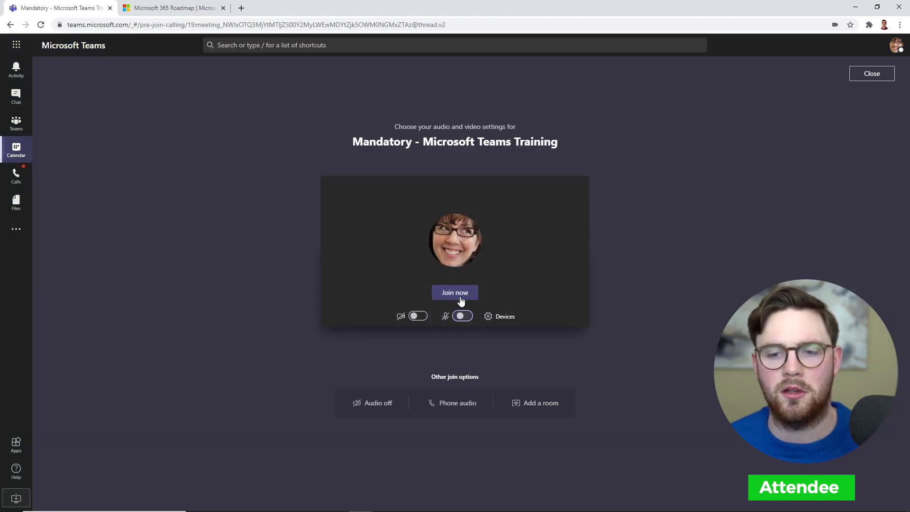
{"action": "left_click", "coordinate": [459, 293]}
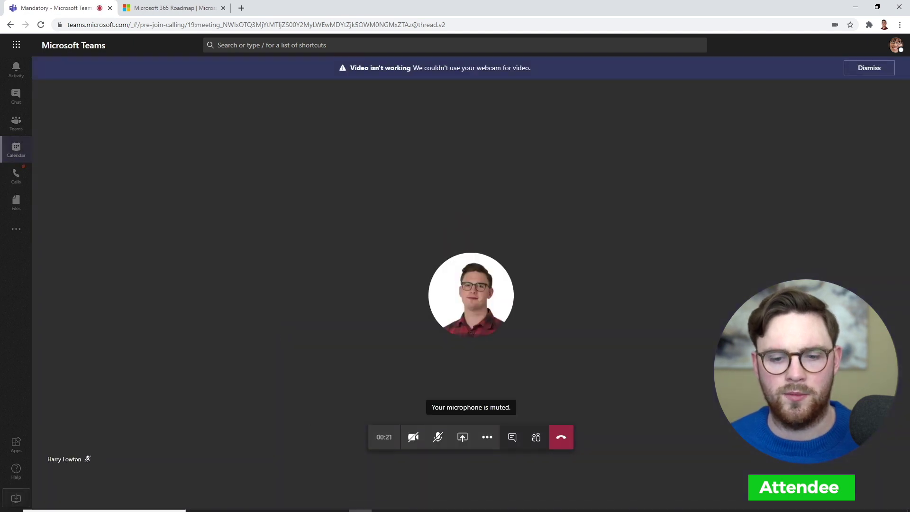
Step: Return to the organizer's meeting window in the Teams desktop app and download the attendance list for the meeting's participants
{"action": "left_click", "coordinate": [336, 502]}
{"action": "left_click", "coordinate": [381, 434]}
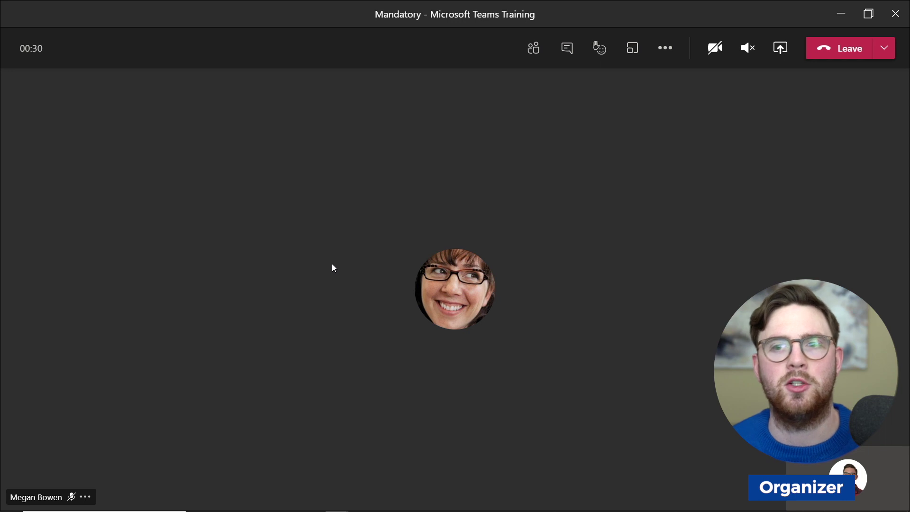
{"action": "left_click", "coordinate": [534, 50]}
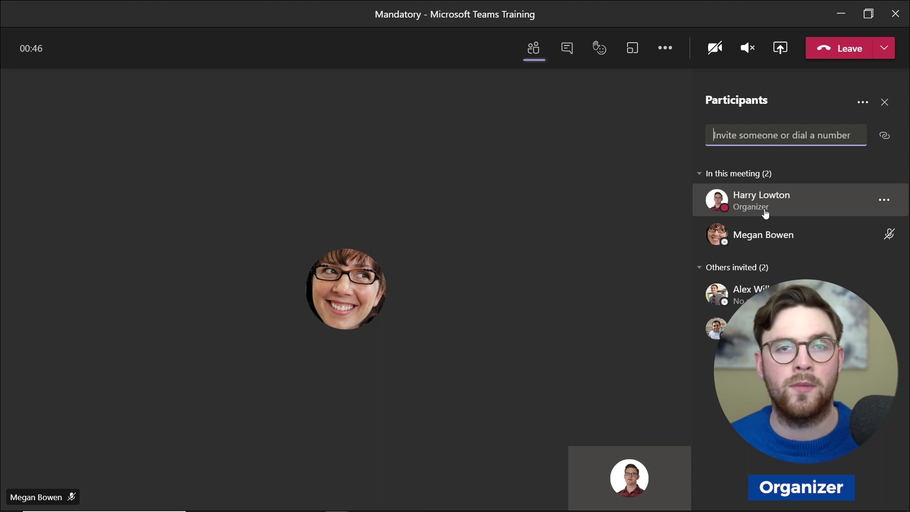
{"action": "left_click", "coordinate": [858, 109]}
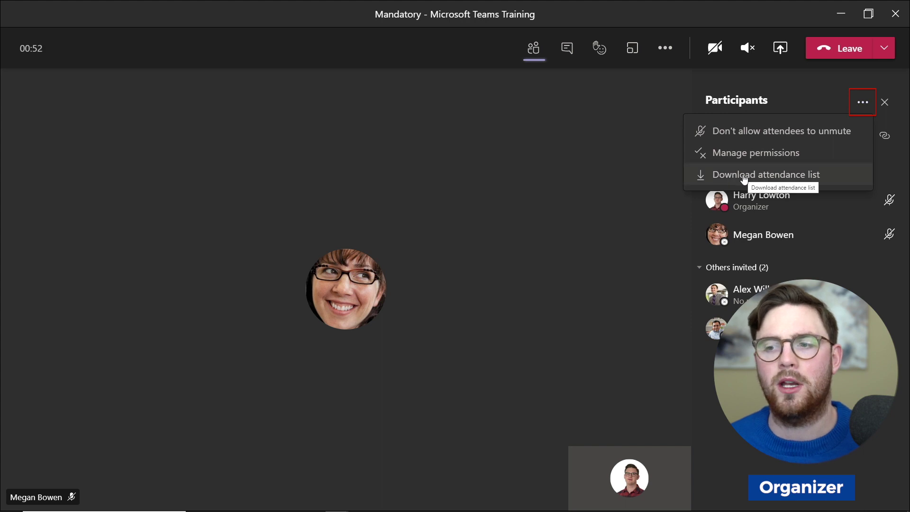
{"action": "left_click", "coordinate": [744, 179]}
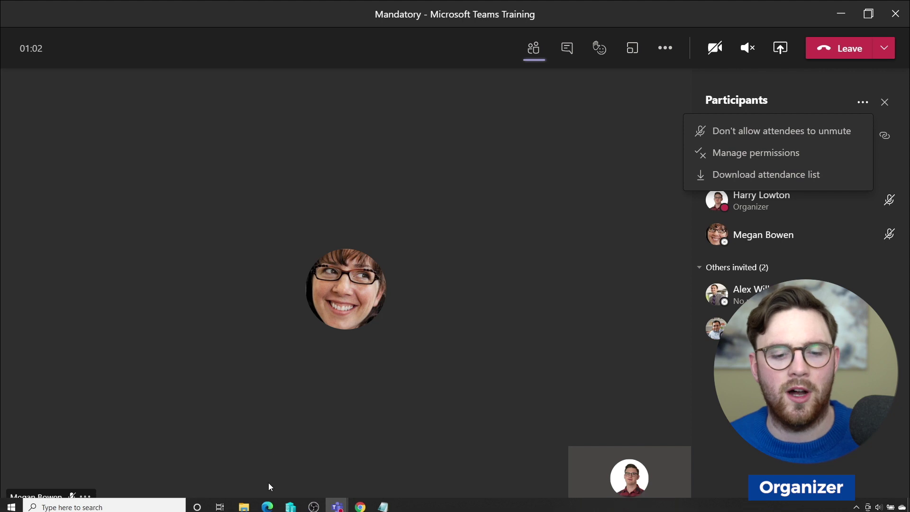
Step: Open meetingAttendanceList.csv from the Downloads folder in Excel and fit the Full Name and User Action columns to their contents
{"action": "left_click", "coordinate": [244, 503]}
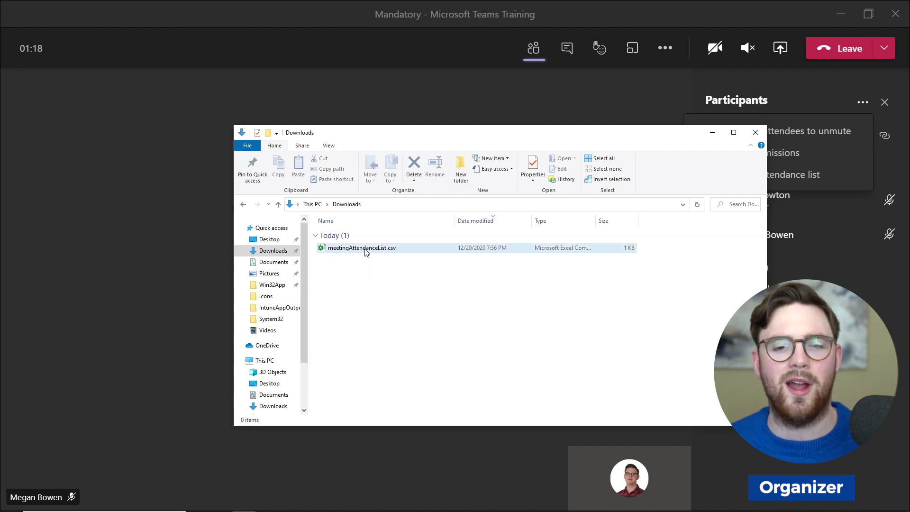
{"action": "left_click", "coordinate": [366, 252]}
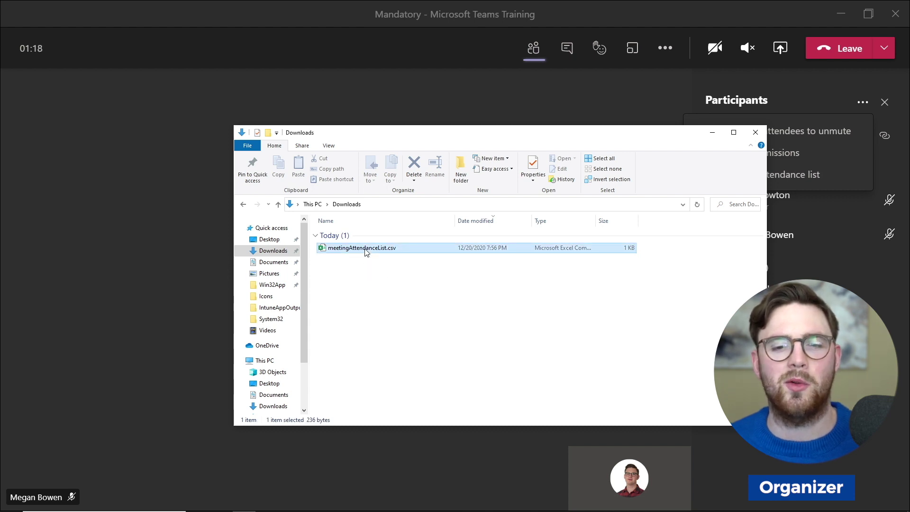
{"action": "double_click", "coordinate": [367, 249]}
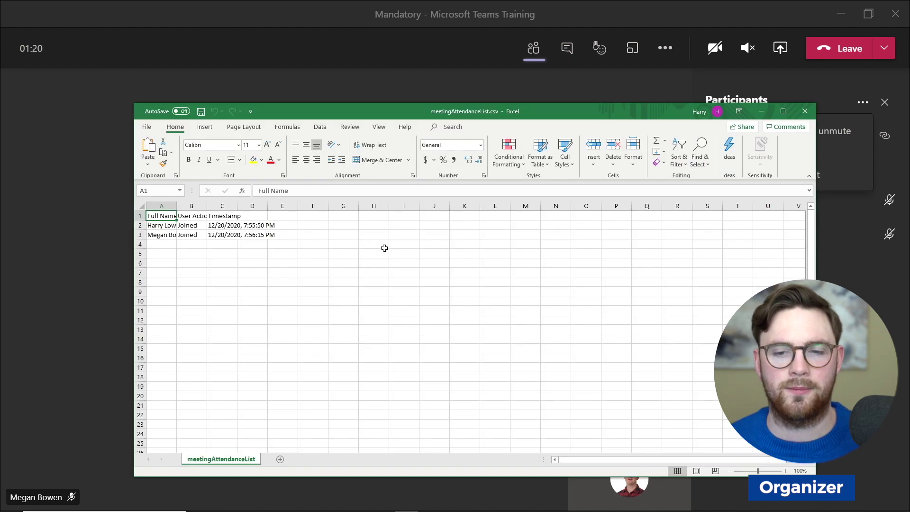
{"action": "double_click", "coordinate": [177, 205]}
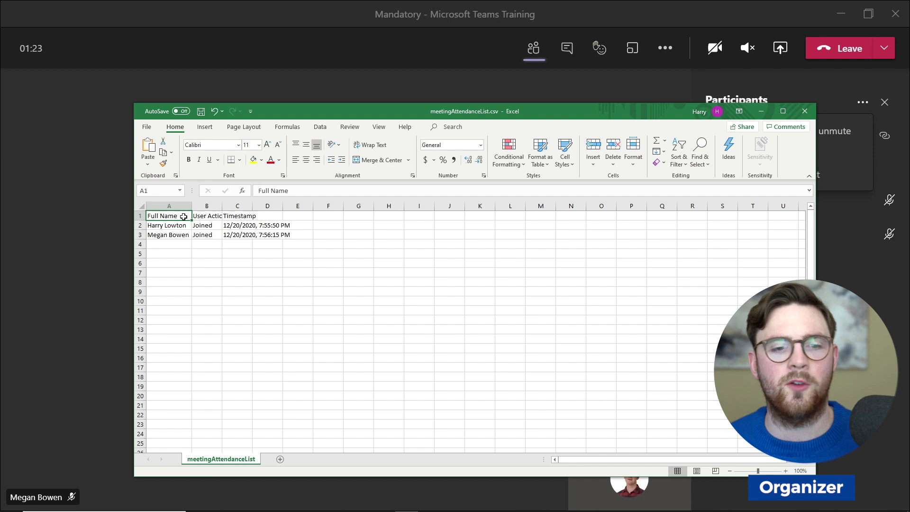
{"action": "double_click", "coordinate": [221, 205]}
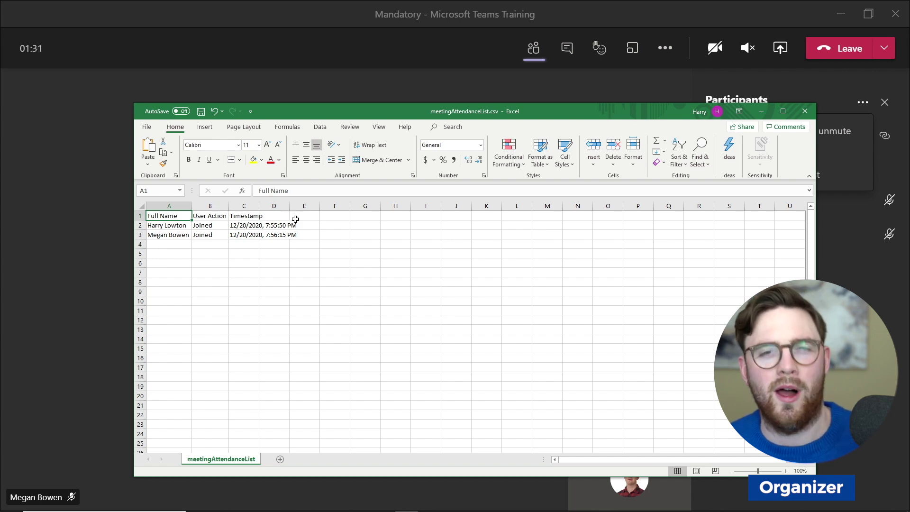
{"action": "left_click", "coordinate": [765, 111]}
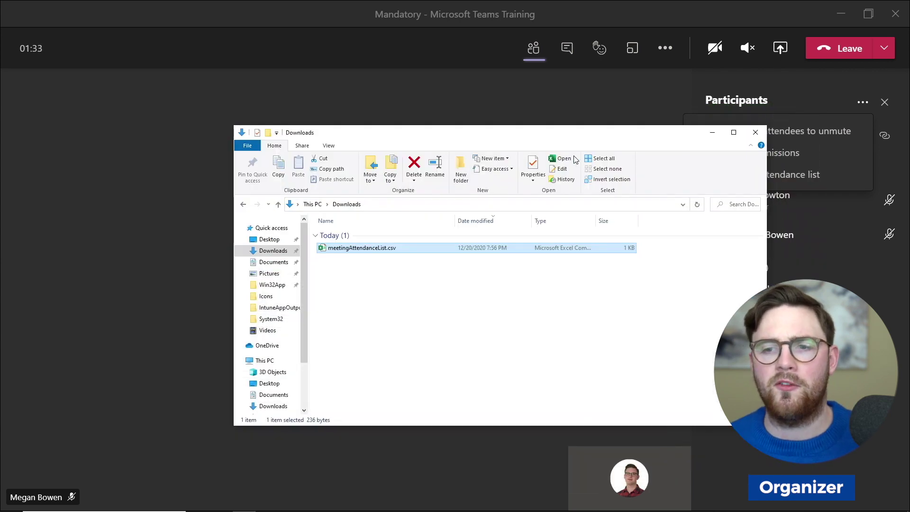
{"action": "left_click", "coordinate": [451, 93]}
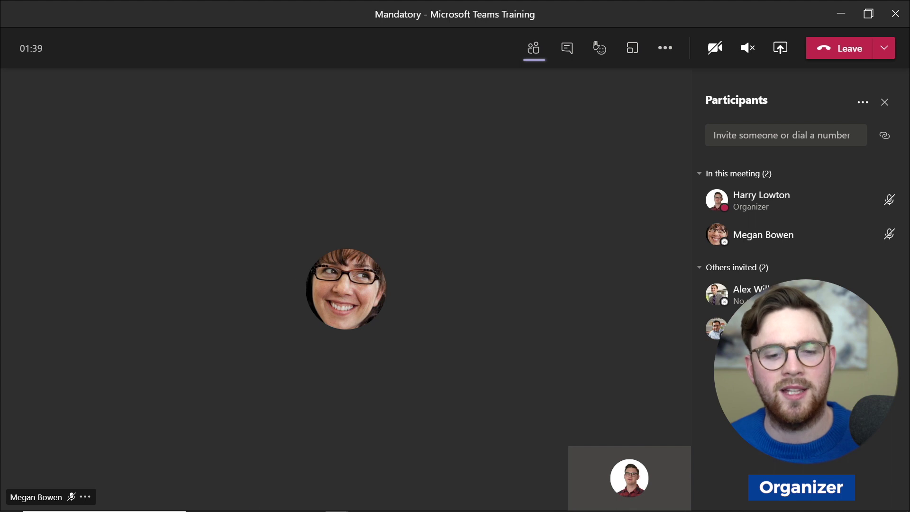
Step: Switch to the attendee's meeting in Chrome and examine which options the participant list offers an attendee
{"action": "left_click", "coordinate": [360, 506]}
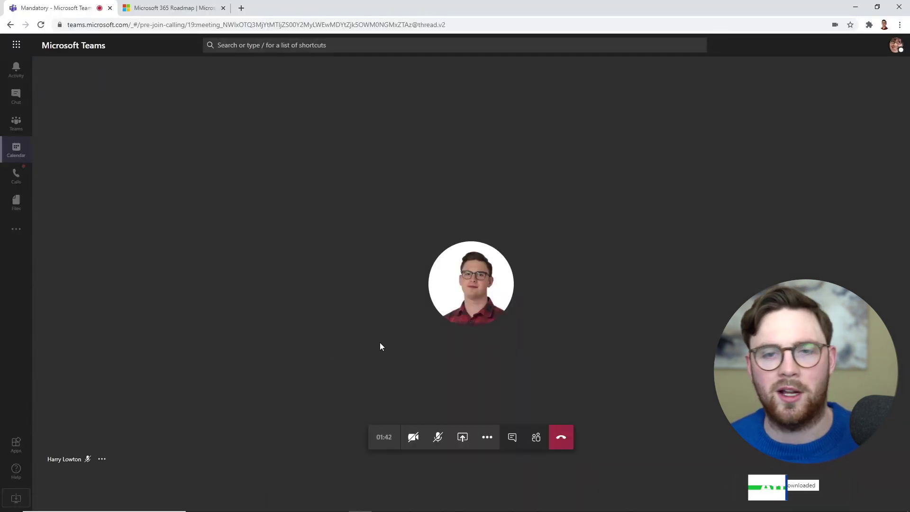
{"action": "left_click", "coordinate": [534, 440]}
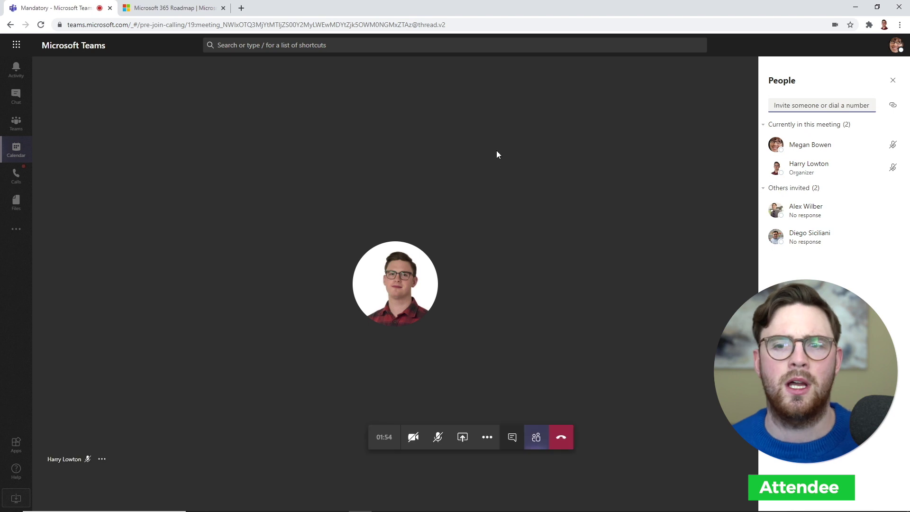
{"action": "left_click", "coordinate": [484, 158]}
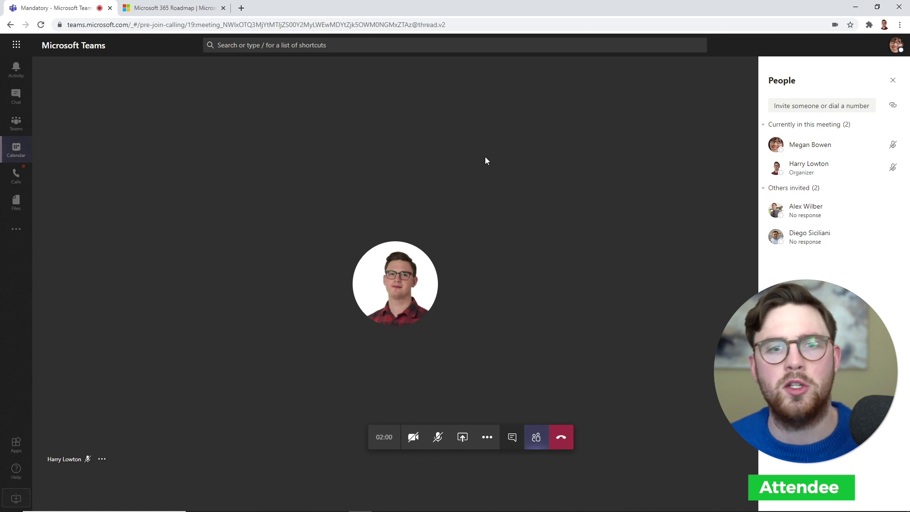
Step: Leave the meeting as the attendee and rejoin it from the calendar with the microphone off
{"action": "left_click", "coordinate": [562, 436]}
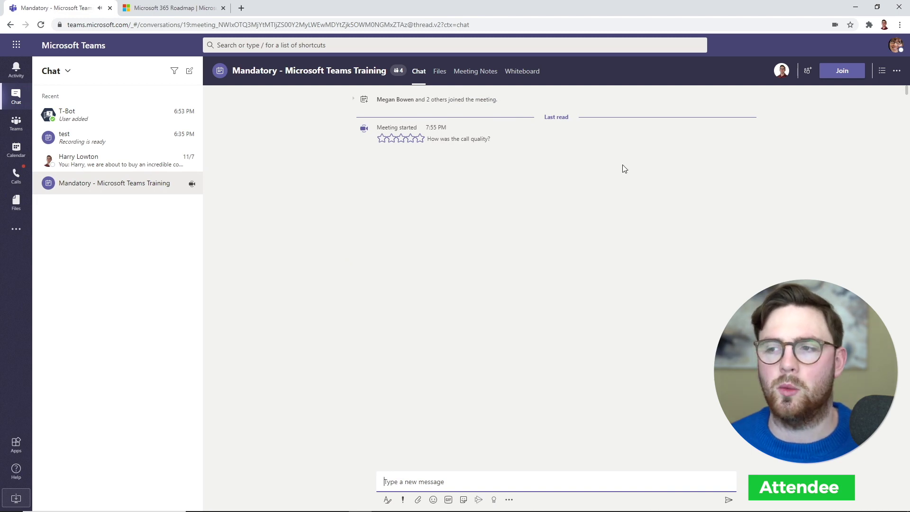
{"action": "left_click", "coordinate": [24, 157]}
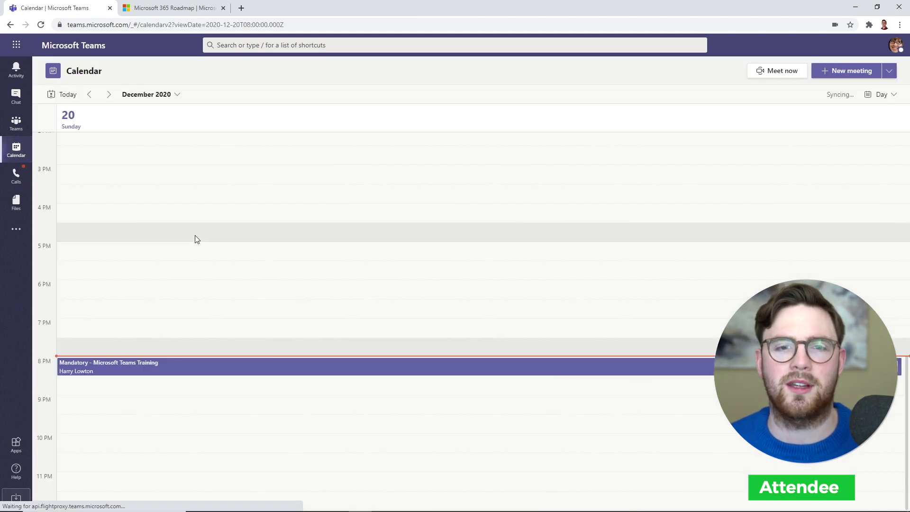
{"action": "left_click", "coordinate": [879, 367]}
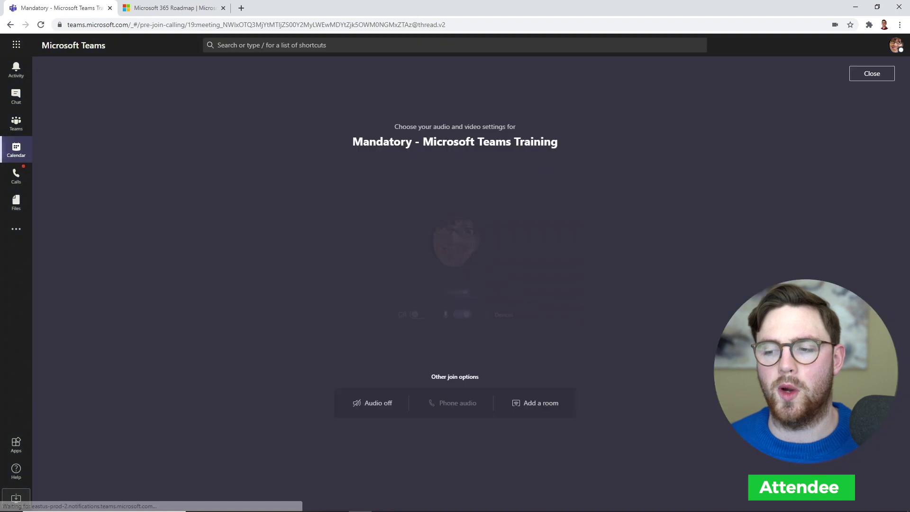
{"action": "left_click", "coordinate": [463, 316]}
{"action": "left_click", "coordinate": [458, 294]}
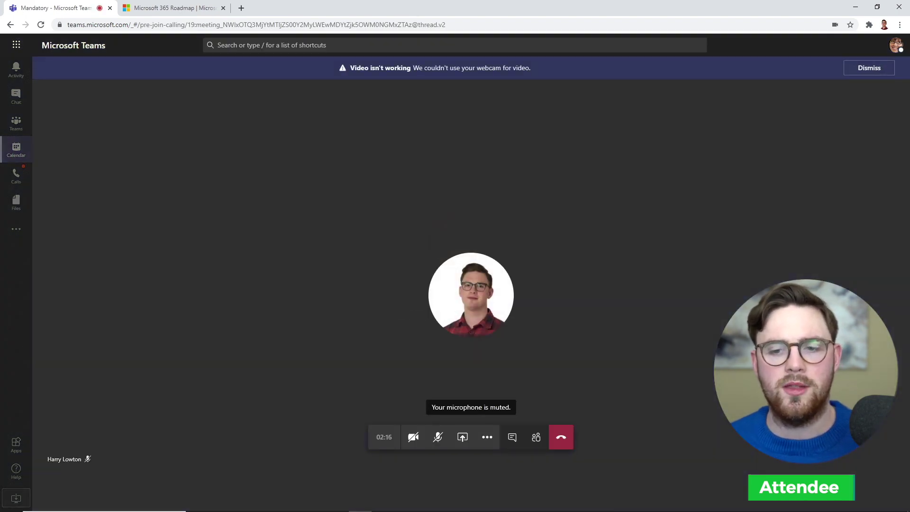
Step: Switch back to the organizer's meeting window and download a fresh copy of the attendance list
{"action": "mouse_move", "coordinate": [335, 503]}
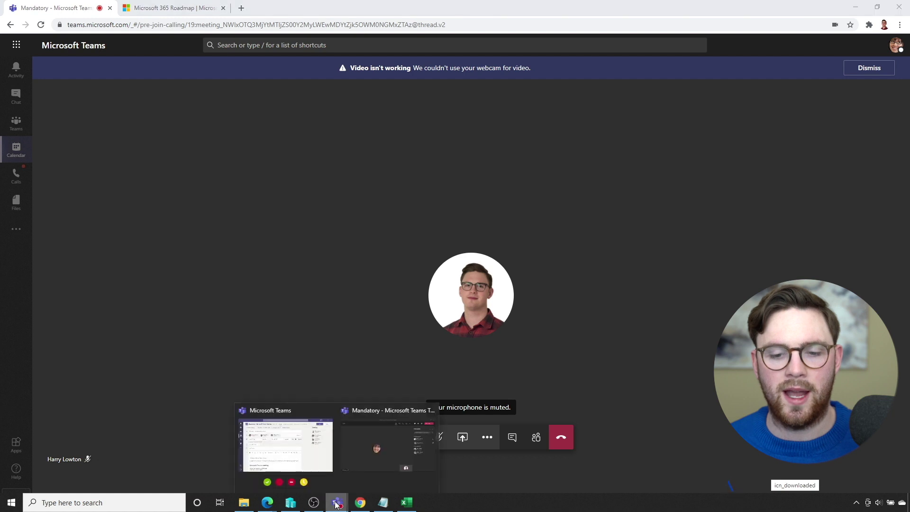
{"action": "left_click", "coordinate": [376, 449]}
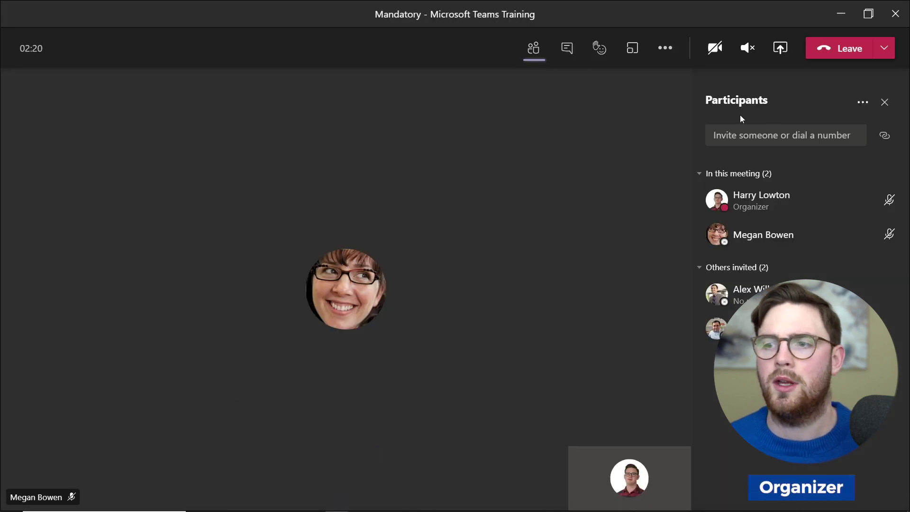
{"action": "left_click", "coordinate": [863, 102]}
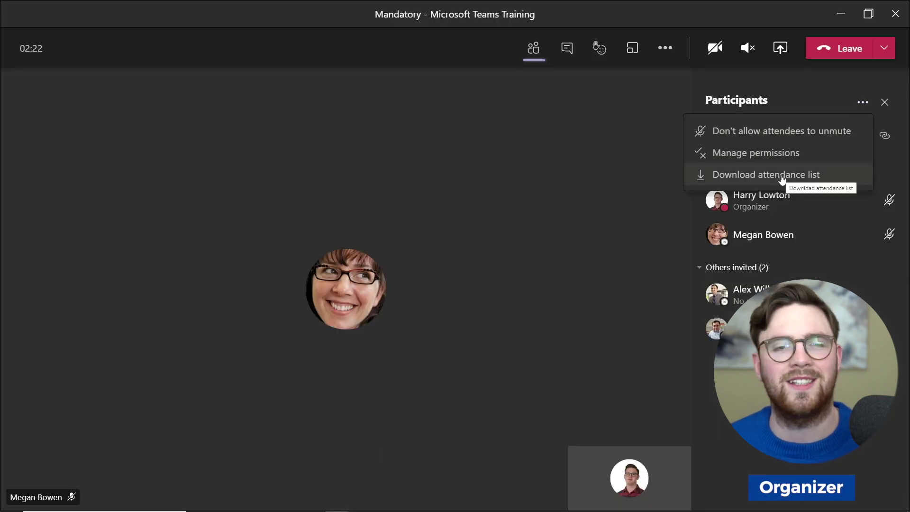
{"action": "left_click", "coordinate": [760, 184]}
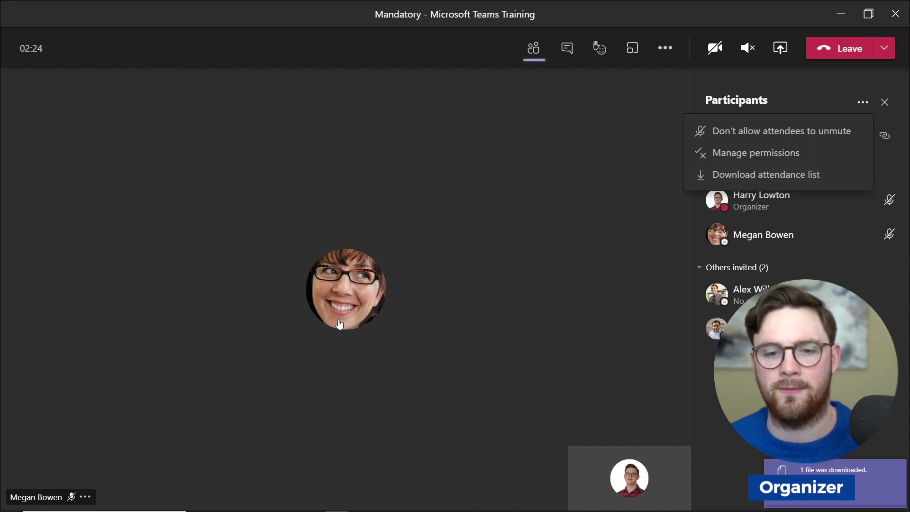
Step: Open meetingAttendanceList (1).csv from Downloads, fit its Full Name and User Action columns to their contents, and minimize both attendance workbooks
{"action": "left_click", "coordinate": [235, 507]}
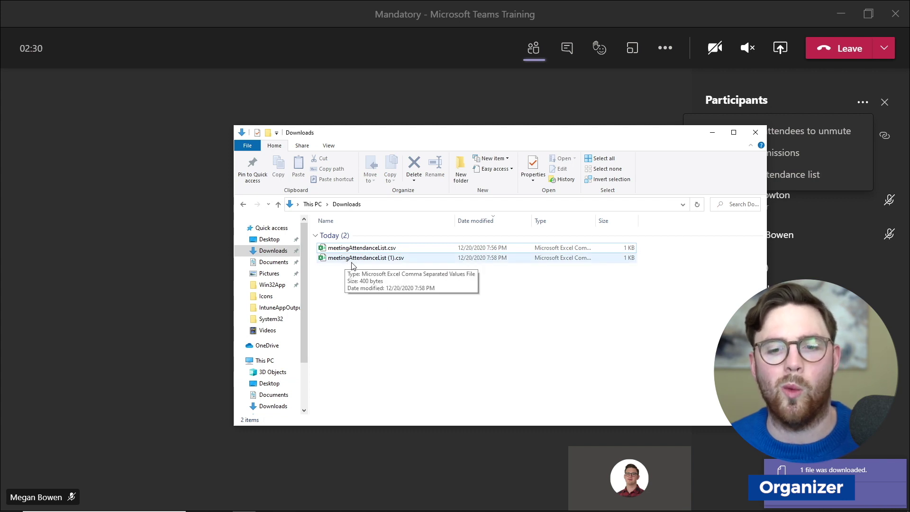
{"action": "left_click", "coordinate": [355, 260]}
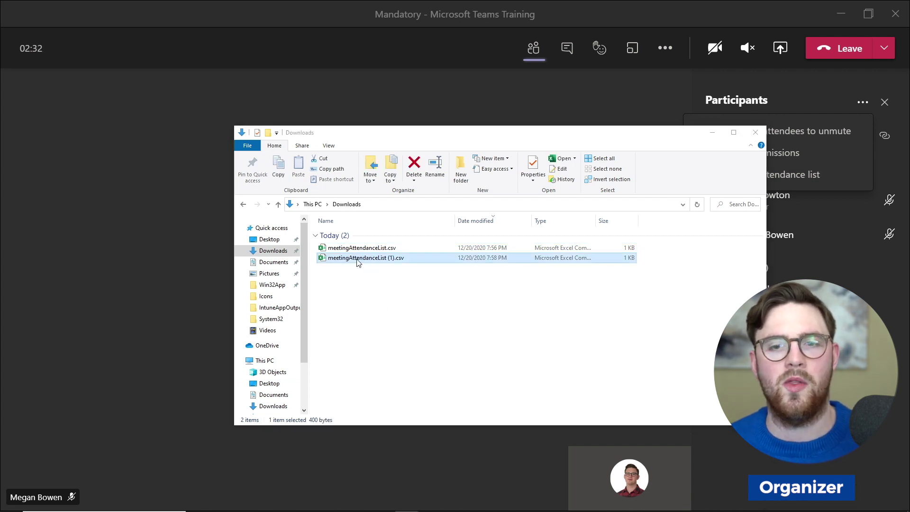
{"action": "double_click", "coordinate": [358, 258]}
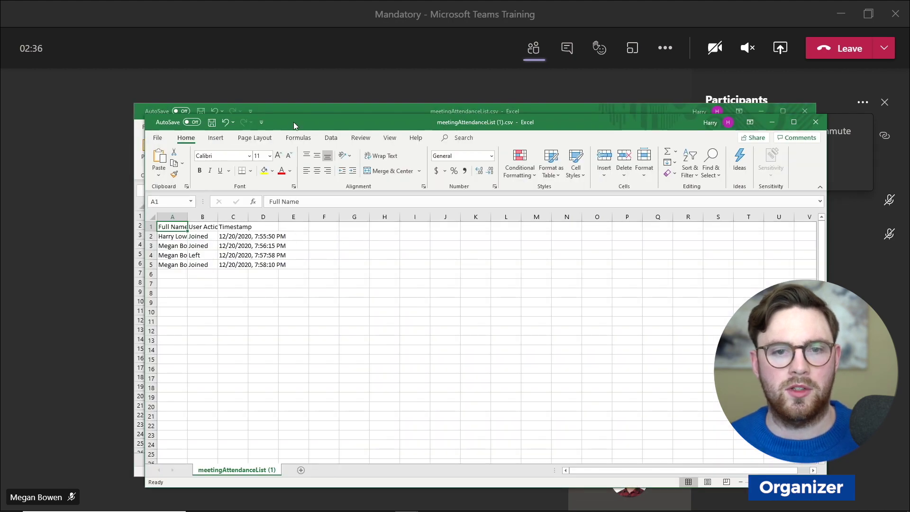
{"action": "double_click", "coordinate": [188, 218]}
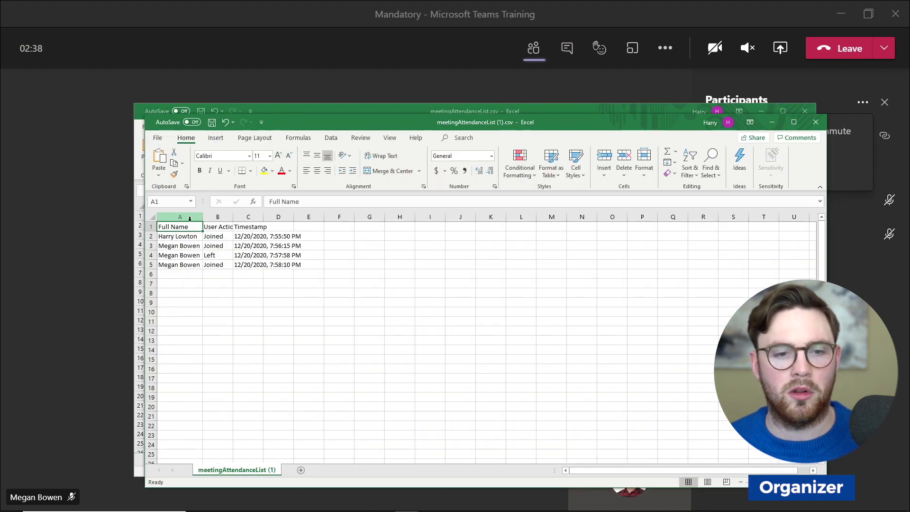
{"action": "double_click", "coordinate": [233, 218]}
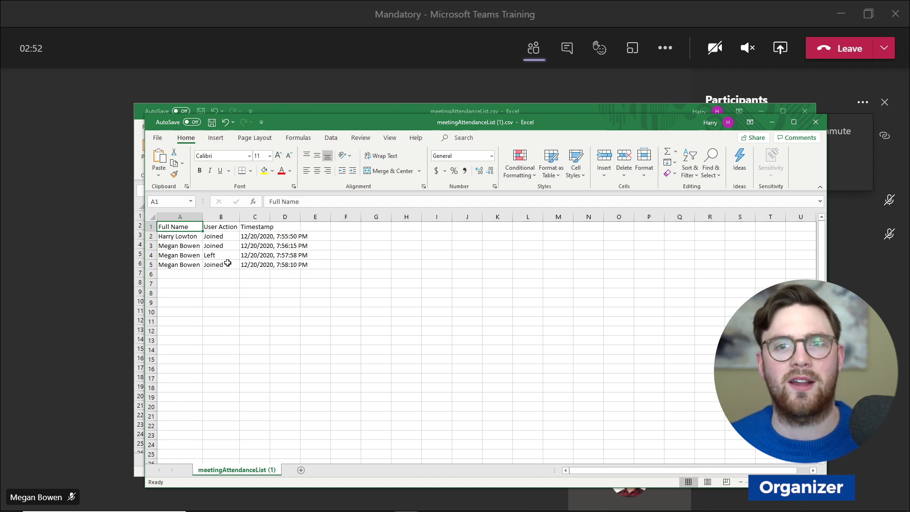
{"action": "left_click", "coordinate": [766, 124]}
{"action": "left_click", "coordinate": [760, 111]}
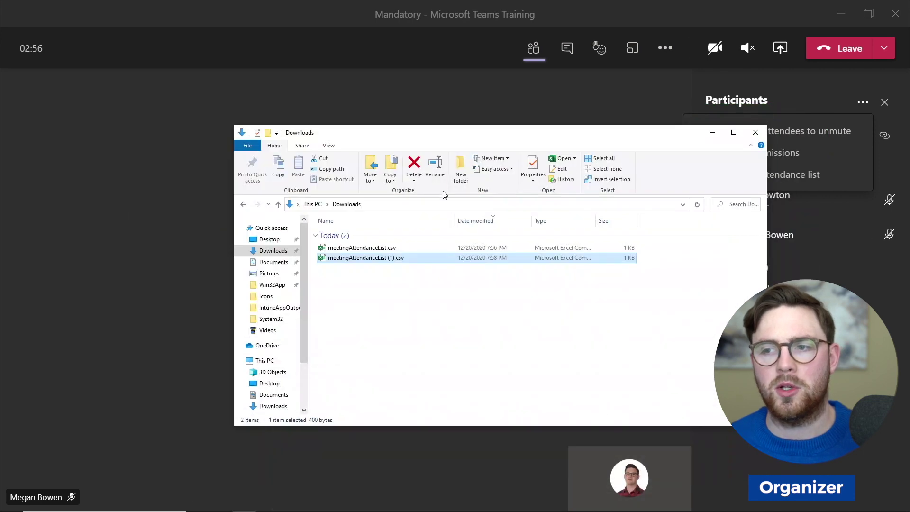
Step: Minimize the Downloads window and end the Mandatory - Microsoft Teams Training meeting for everyone
{"action": "left_click", "coordinate": [710, 132]}
{"action": "left_click", "coordinate": [470, 137]}
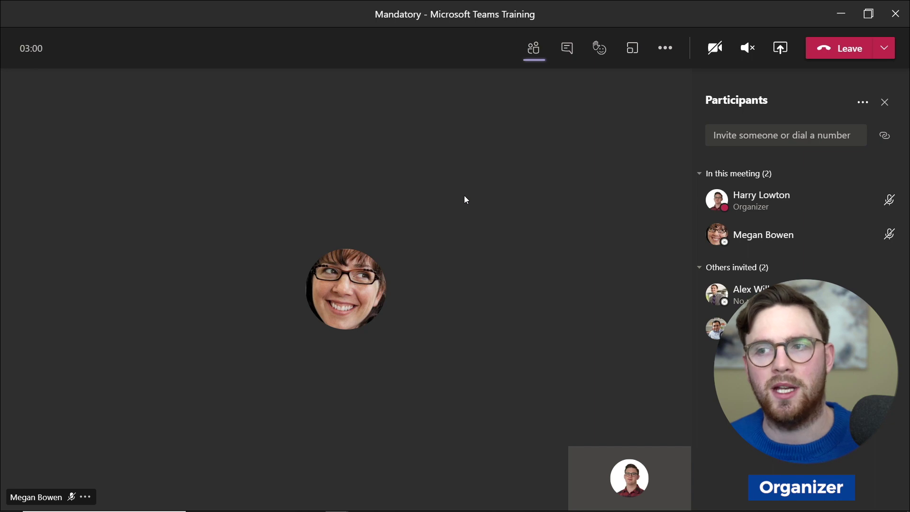
{"action": "left_click", "coordinate": [883, 48]}
{"action": "left_click", "coordinate": [850, 98]}
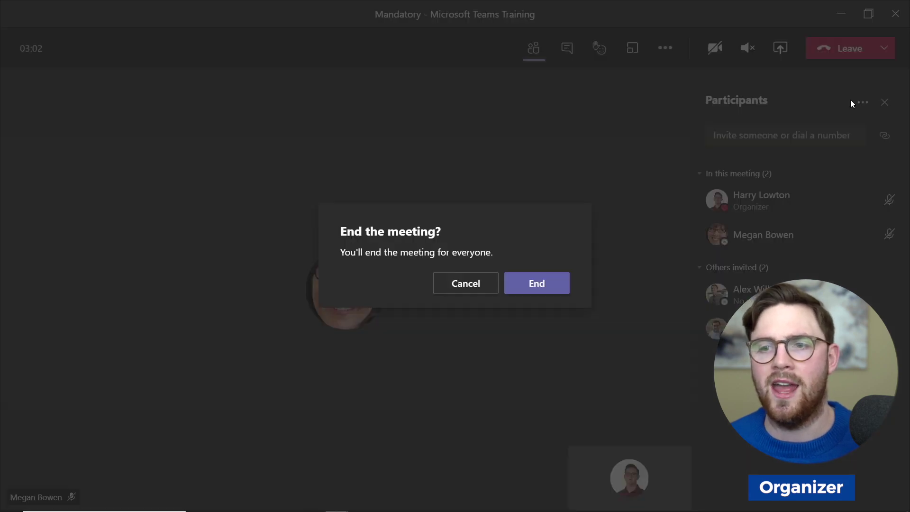
{"action": "left_click", "coordinate": [536, 283]}
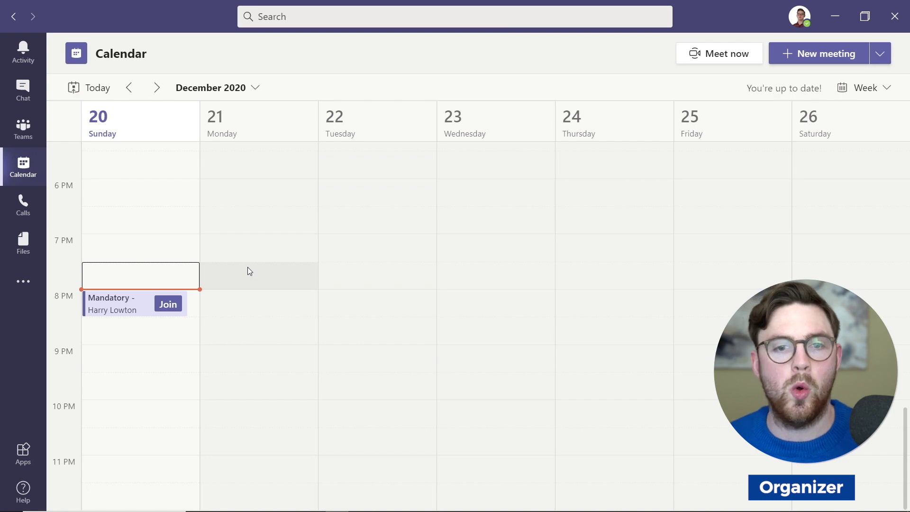
Step: Expand the ended Mandatory - Microsoft Teams Training meeting from the calendar and check its chat and files for an attendance list
{"action": "left_click", "coordinate": [116, 301]}
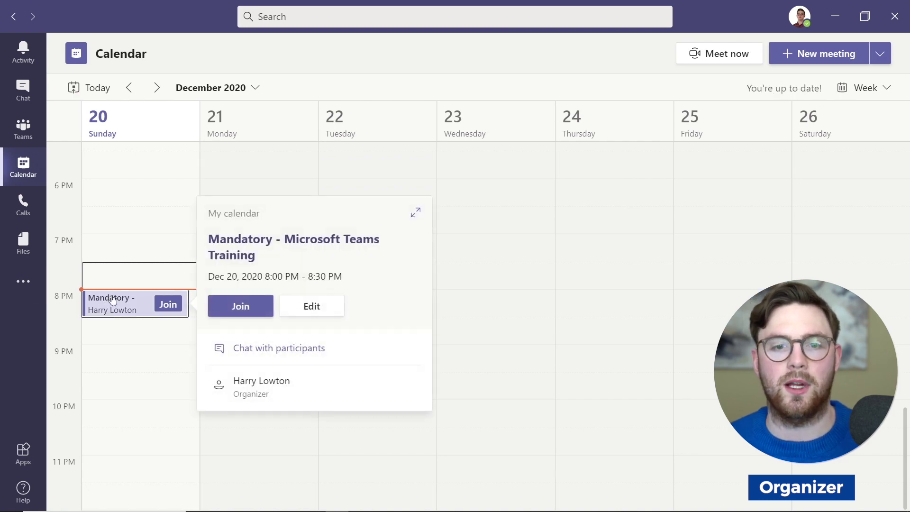
{"action": "left_click", "coordinate": [415, 216]}
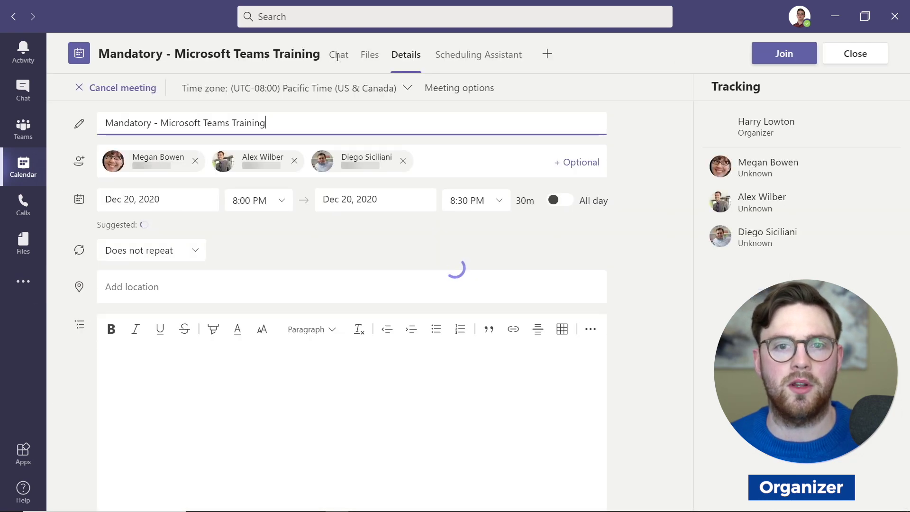
{"action": "left_click", "coordinate": [340, 59]}
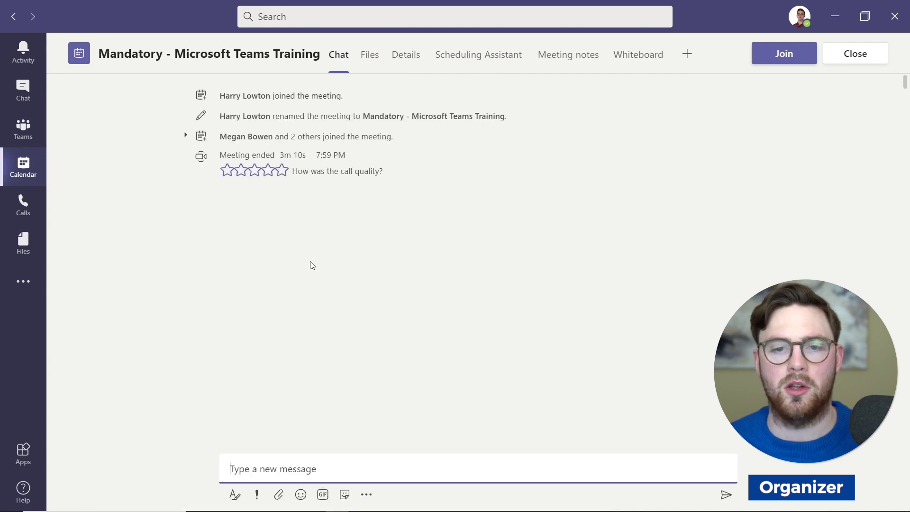
{"action": "left_click", "coordinate": [364, 53]}
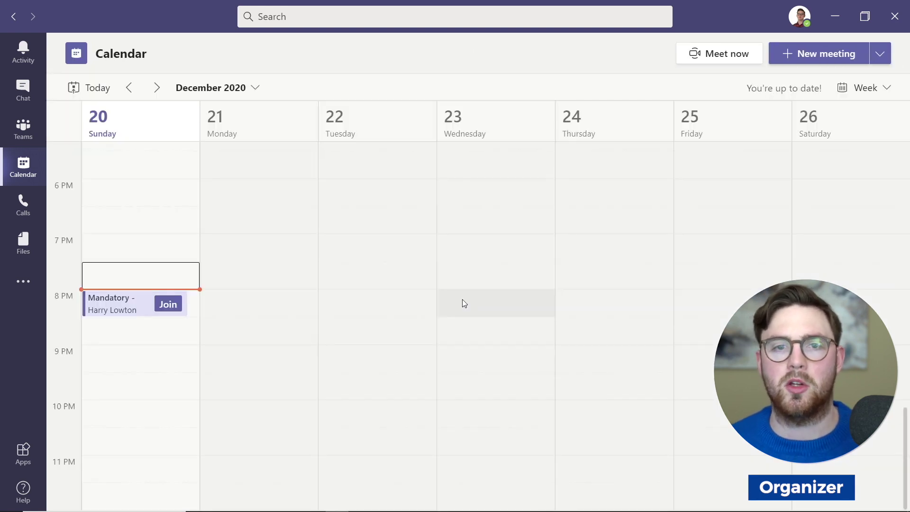
Step: Switch to Chrome and view the Microsoft 365 Roadmap entry on updated functionality for downloading participant reports in Teams meetings
{"action": "mouse_move", "coordinate": [303, 502]}
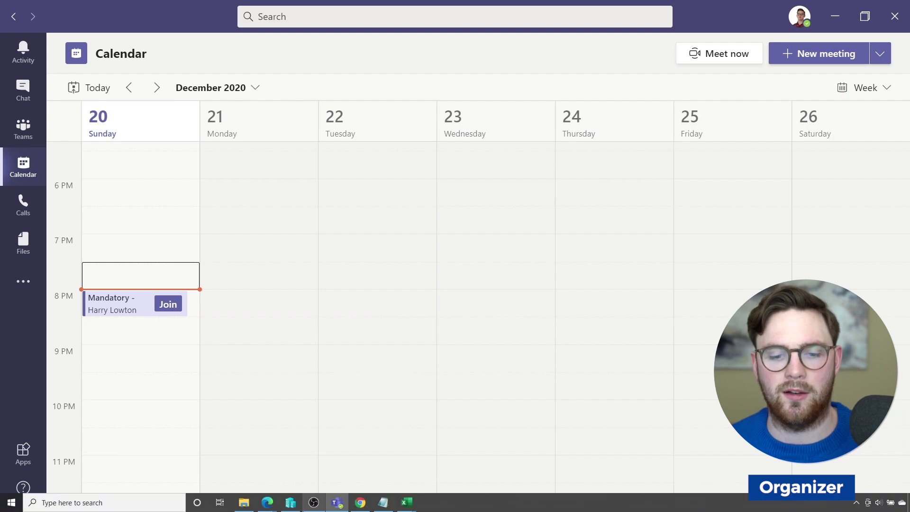
{"action": "left_click", "coordinate": [361, 503]}
{"action": "left_click", "coordinate": [175, 8]}
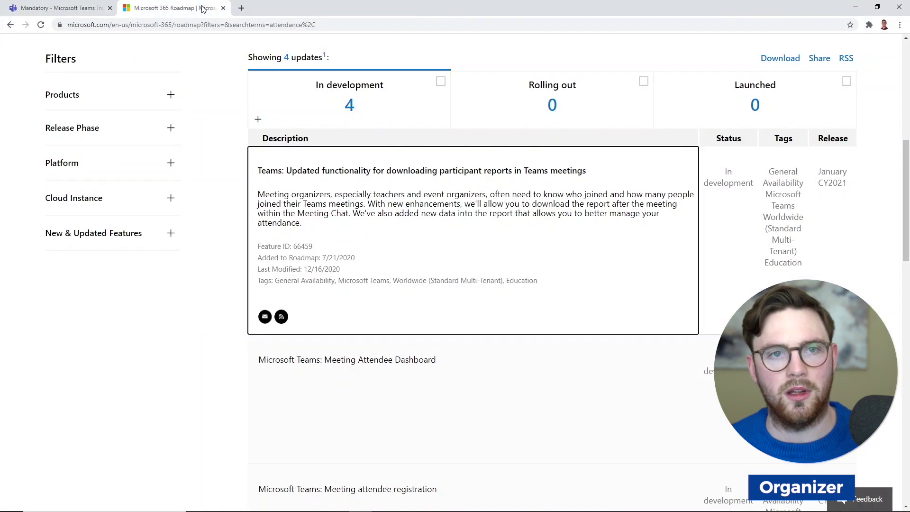